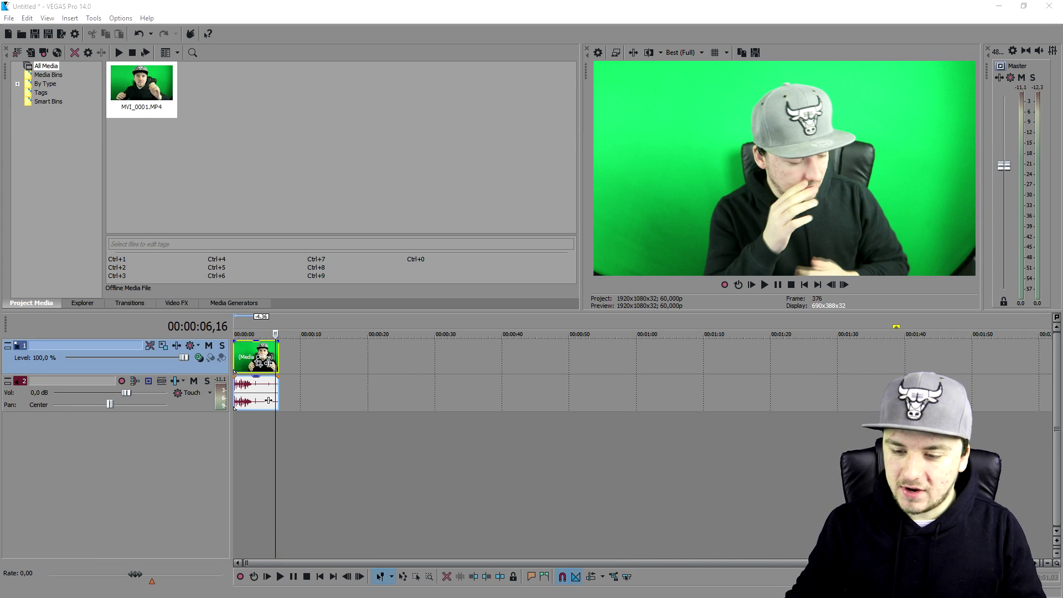
Return playback to the start of MVI_0001.MP4 on the timeline.
click(804, 287)
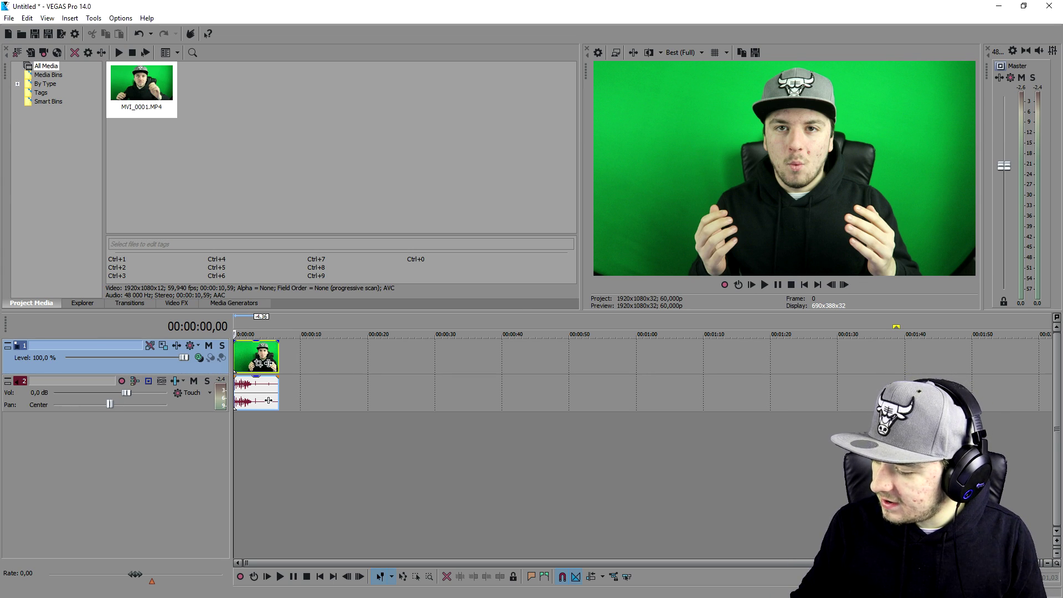
Switch to File Explorer showing the GTA 5 Wasted tutorial folder with the wasted template.
key(alt+Tab)
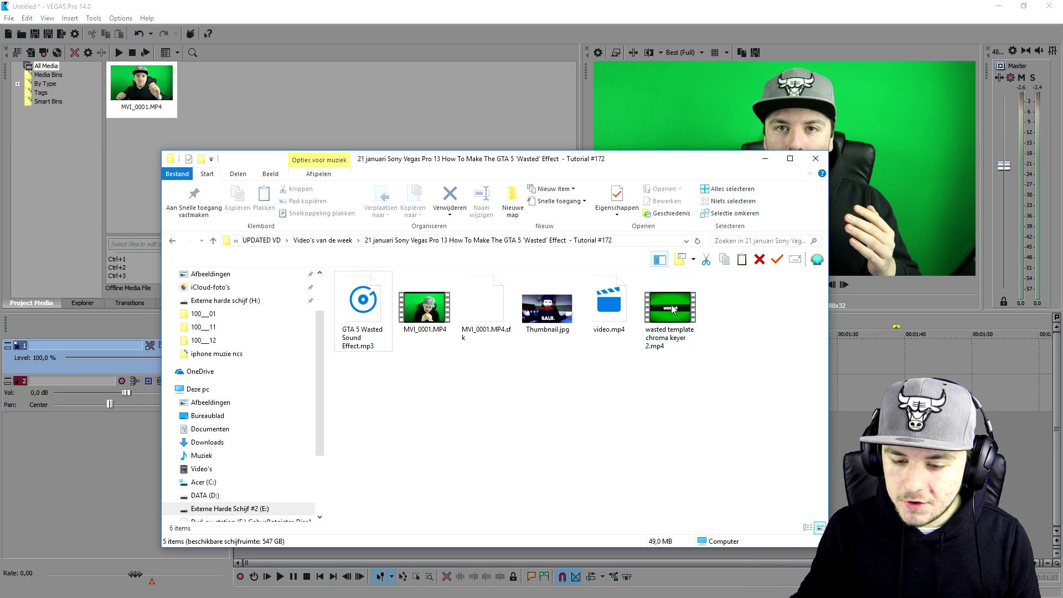
Drag 'wasted template chroma keyer 2.mp4' from Explorer onto the VEGAS timeline.
mouse_move(671, 306)
mouse_down()
mouse_move(884, 351)
mouse_move(427, 354)
mouse_up()
scroll(581, 363, up, 3)
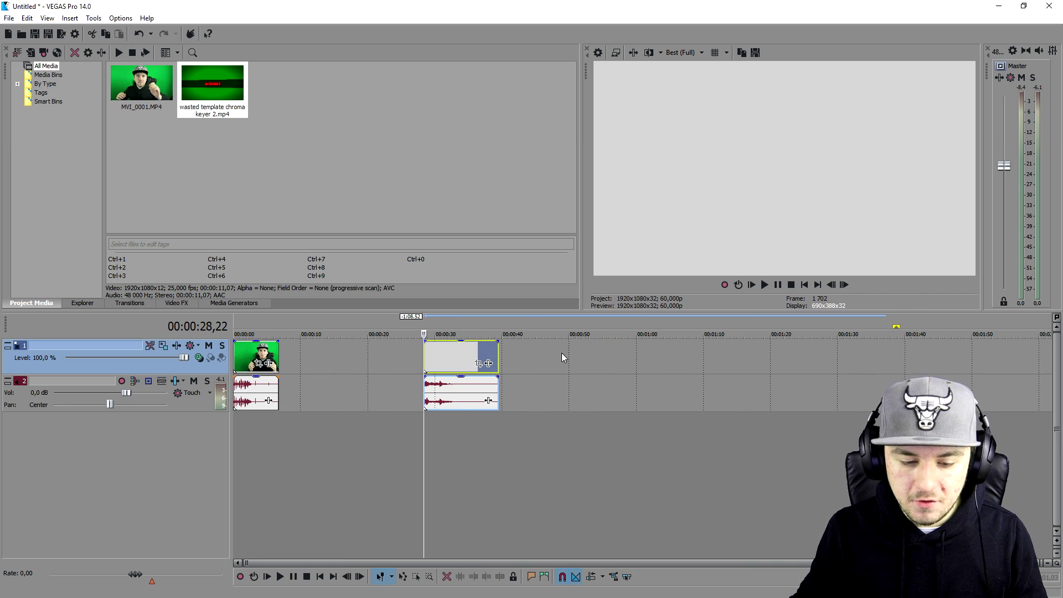
Slide the wasted clip earlier and scrub through its frames in the preview.
drag(440, 358, 371, 359)
click(377, 359)
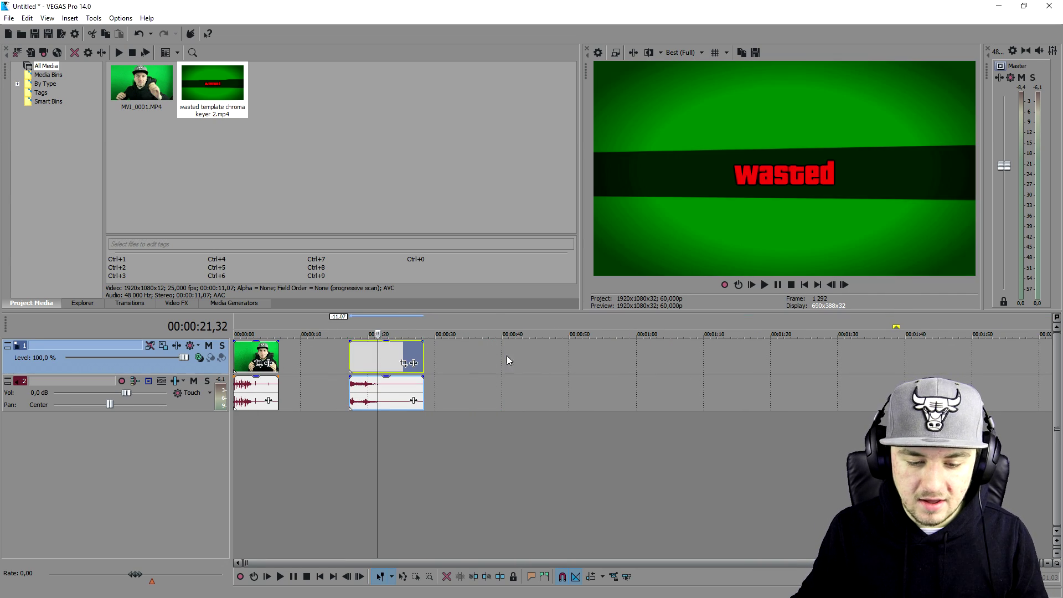
scroll(576, 354, up, 4)
click(690, 357)
click(725, 360)
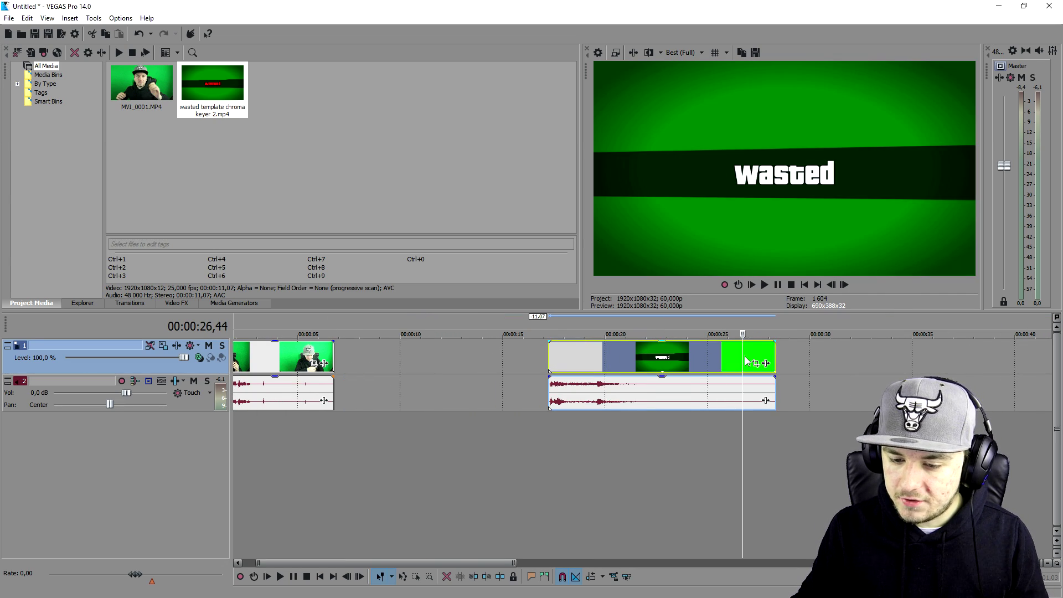
Set the preview inside the wasted clip, then return playback to the beginning.
click(661, 358)
scroll(506, 360, down, 3)
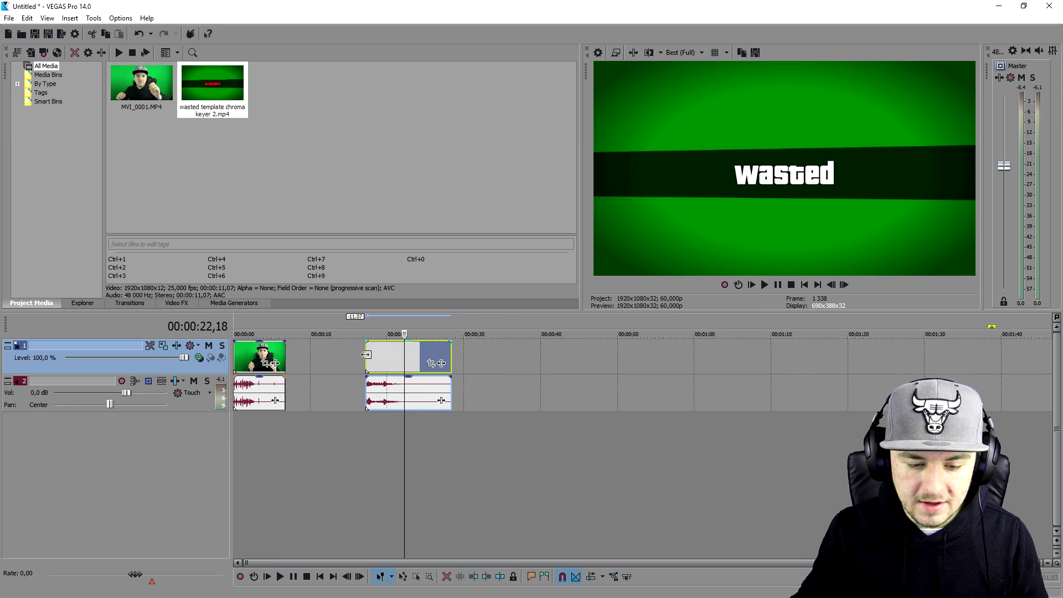
click(792, 285)
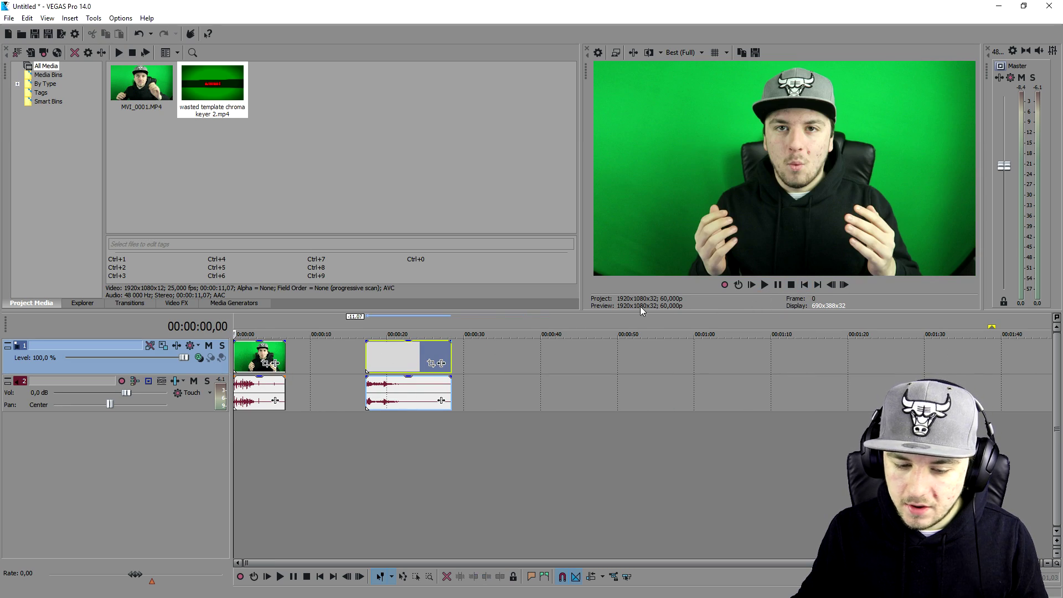
scroll(531, 343, up, 3)
scroll(419, 355, up, 2)
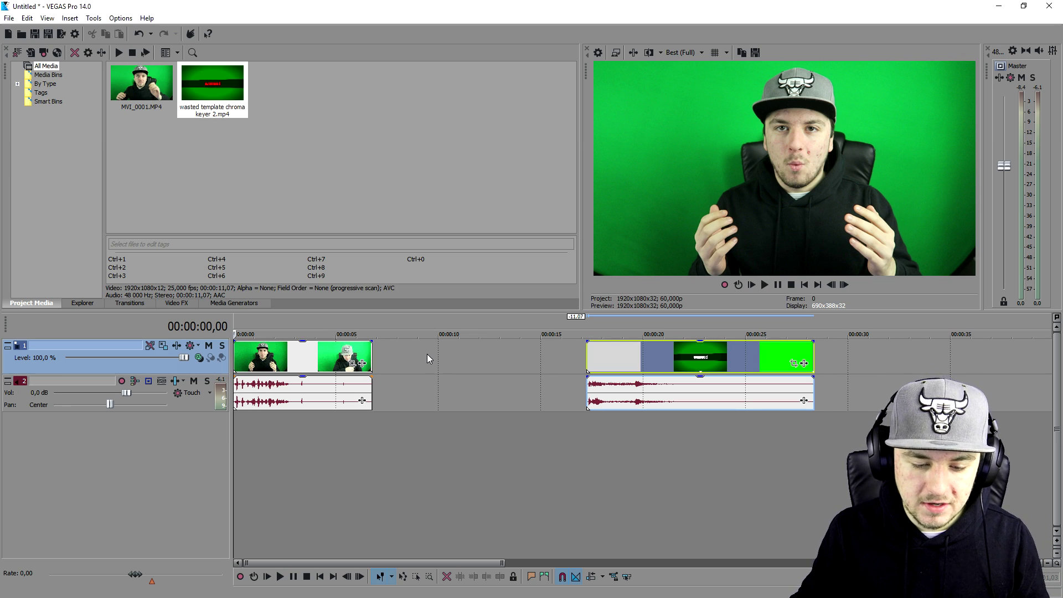
right_click(427, 354)
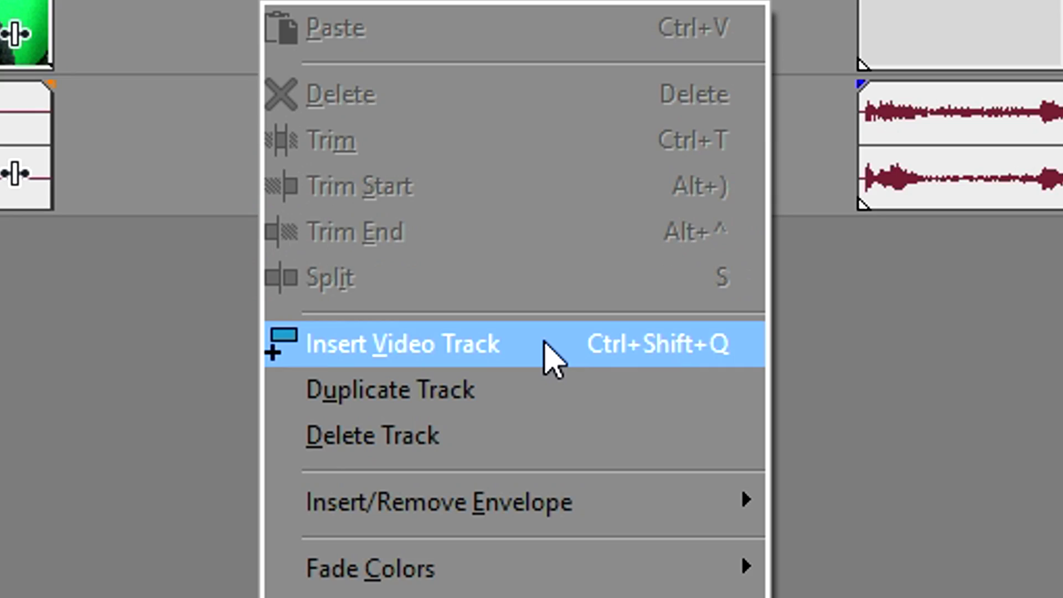
Insert a new top video track and move the wasted clip and its audio onto their own tracks.
click(497, 443)
drag(786, 395, 477, 368)
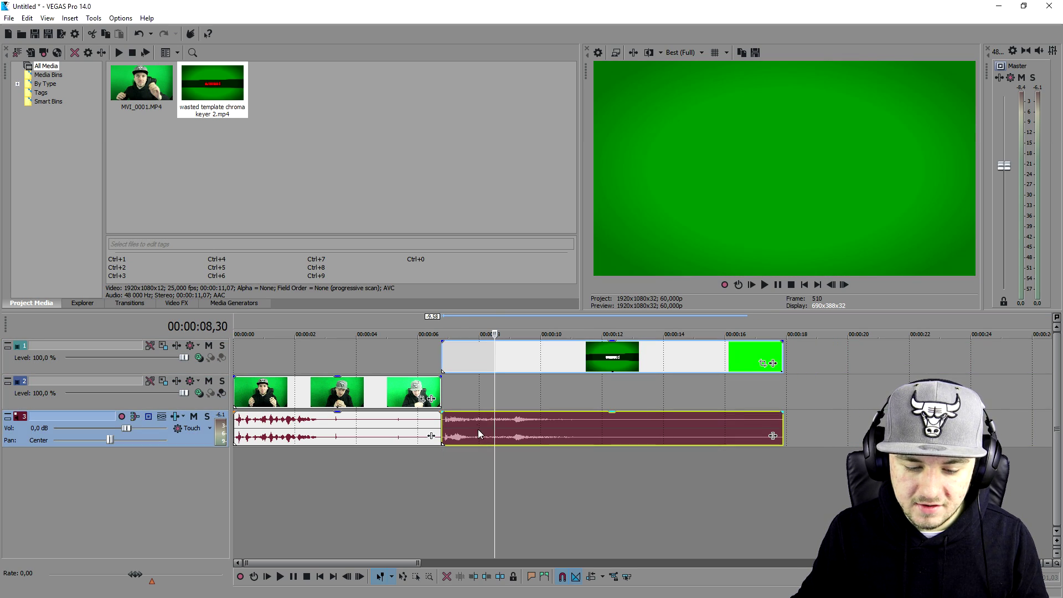
drag(493, 443, 500, 470)
Slide the wasted clip earlier to overlap the blooper's end and play back.
click(805, 285)
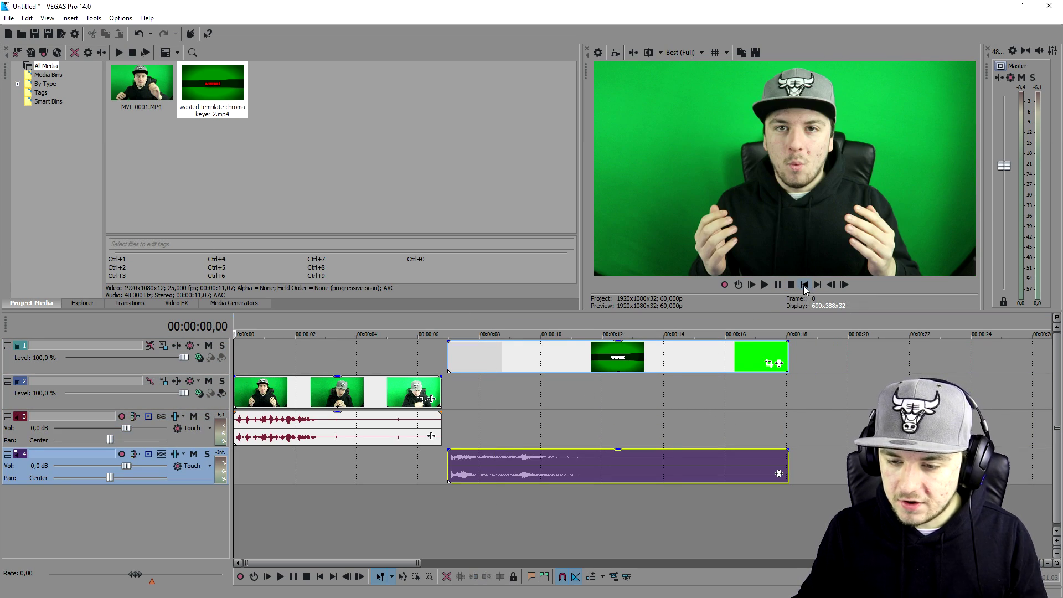
scroll(607, 344, up, 2)
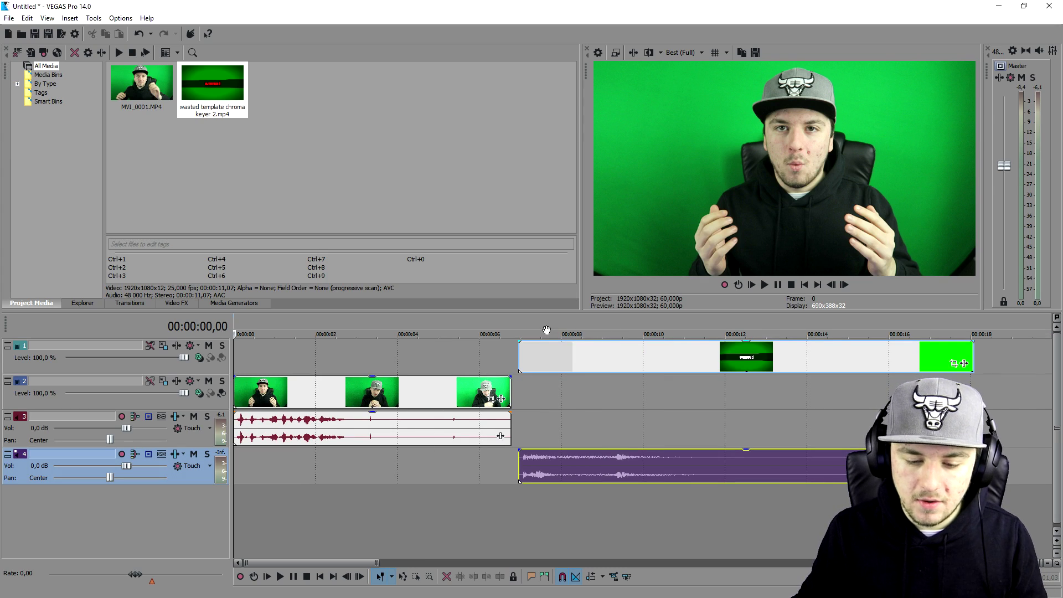
scroll(557, 361, up, 2)
mouse_move(709, 357)
mouse_down()
mouse_move(483, 358)
mouse_move(496, 357)
mouse_up()
key(space)
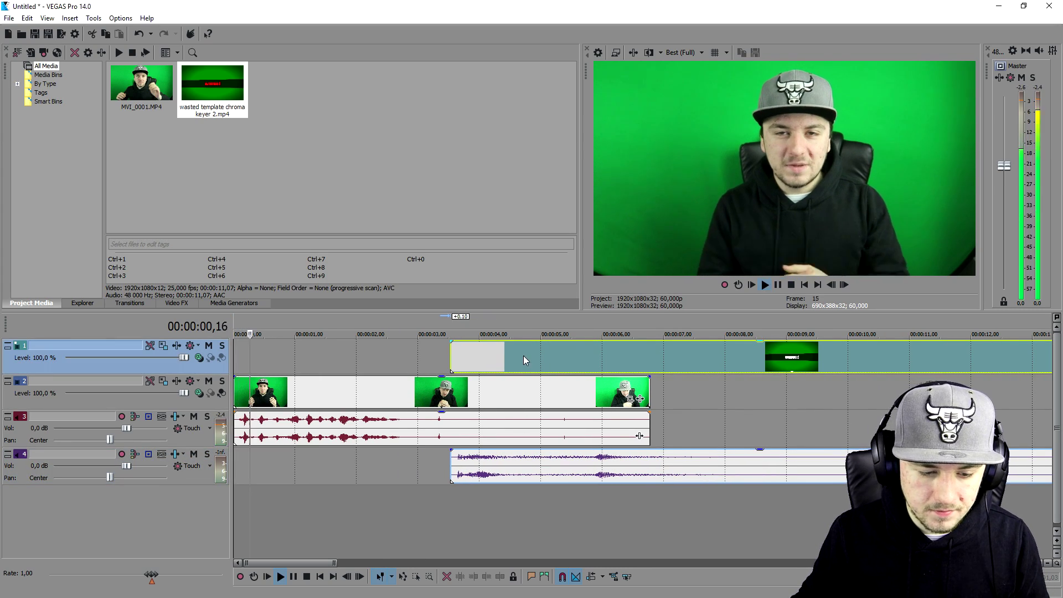
scroll(491, 355, up, 2)
Nudge the wasted clip slightly later, recheck playback, and jump to its start.
mouse_move(566, 363)
mouse_down()
mouse_move(618, 360)
mouse_move(595, 357)
mouse_up()
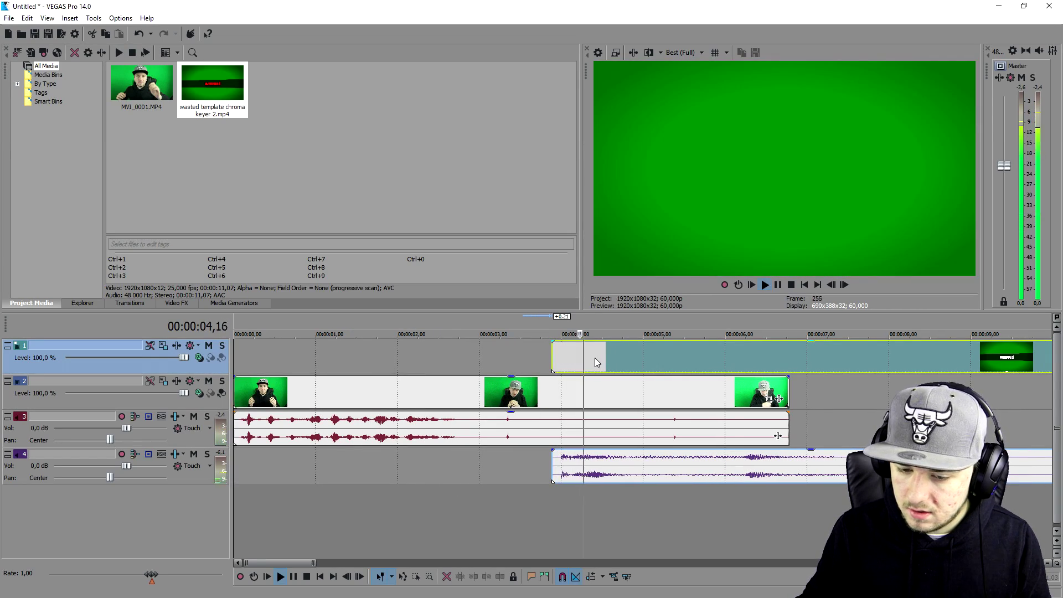
scroll(594, 358, down, 2)
scroll(590, 366, down, 2)
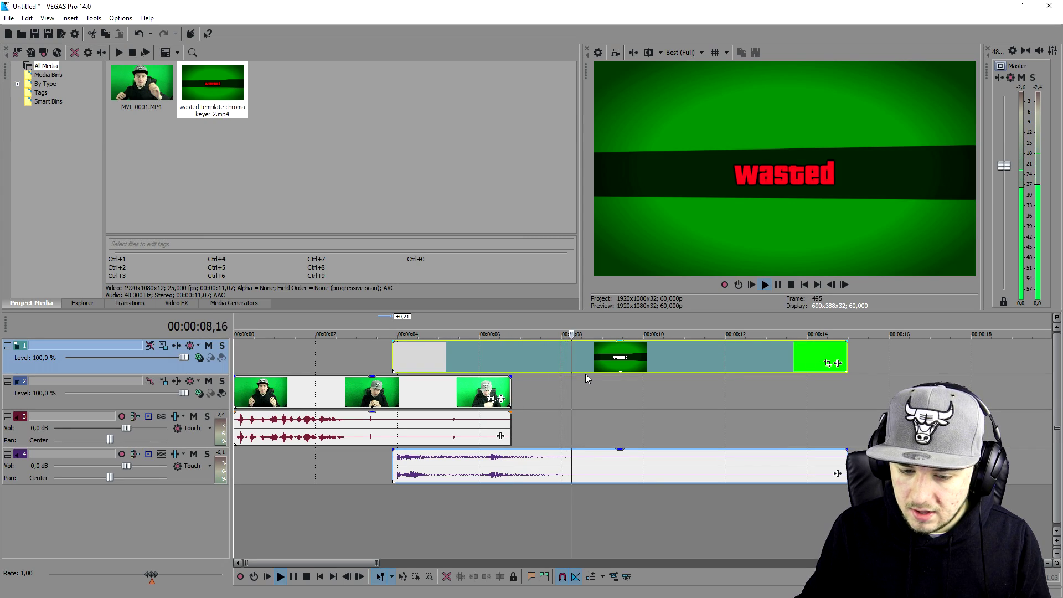
key(space)
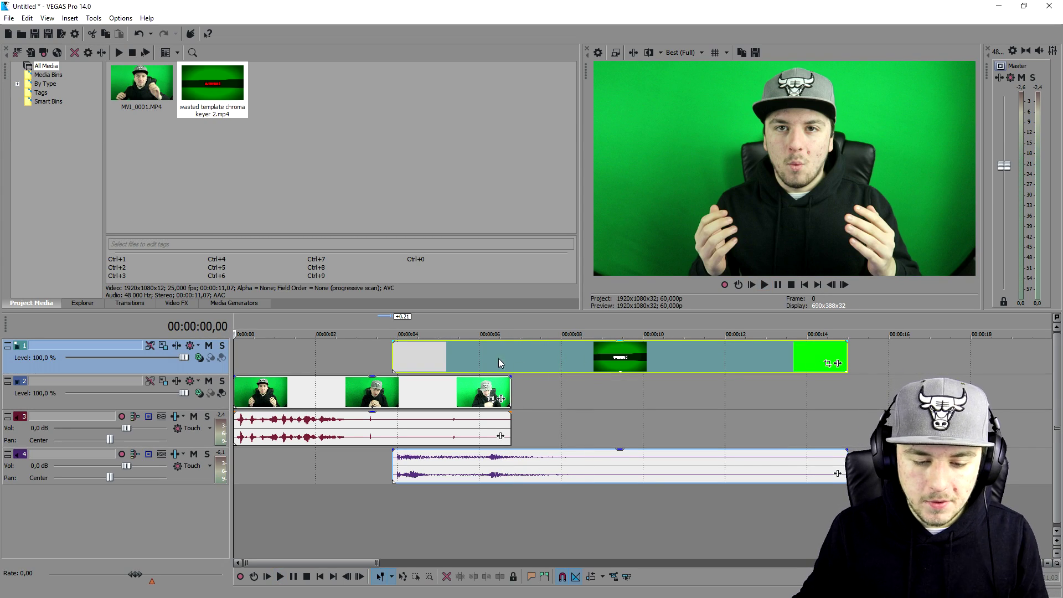
click(423, 349)
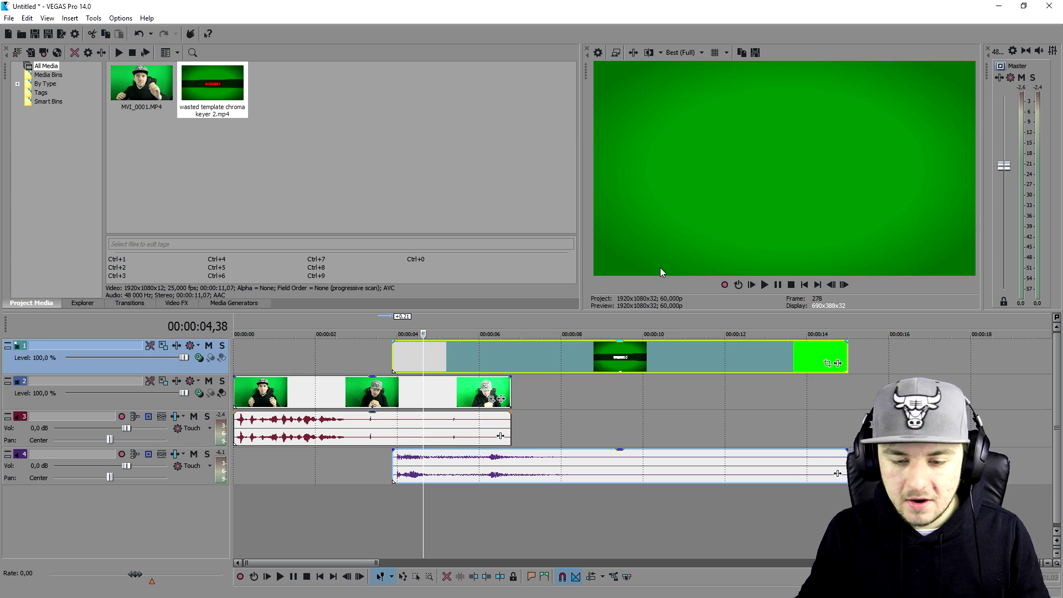
click(177, 305)
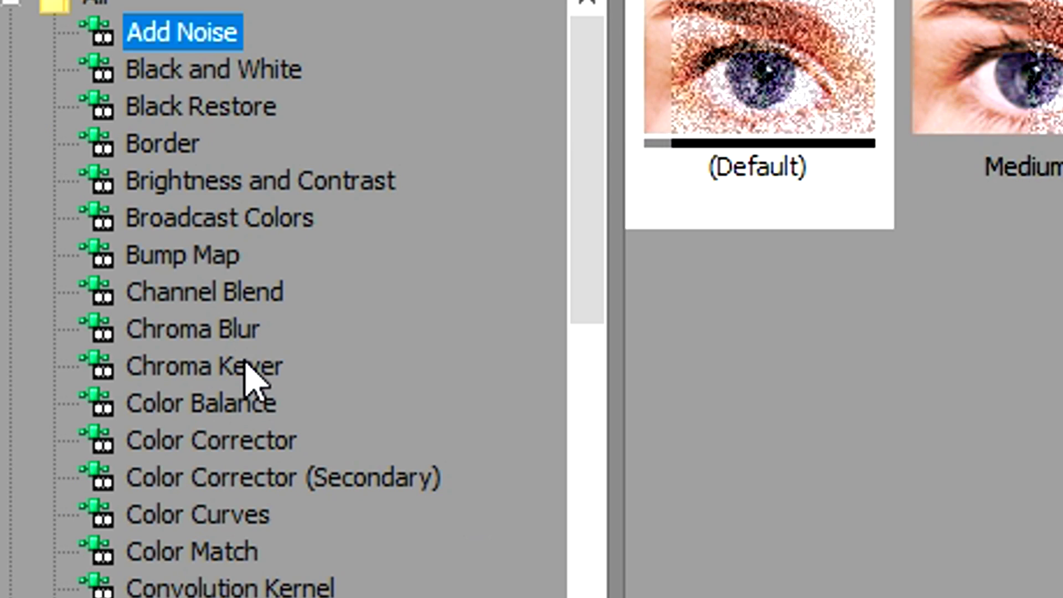
Apply Chroma Keyer to the wasted clip, sampling the green screen as key colour.
click(246, 367)
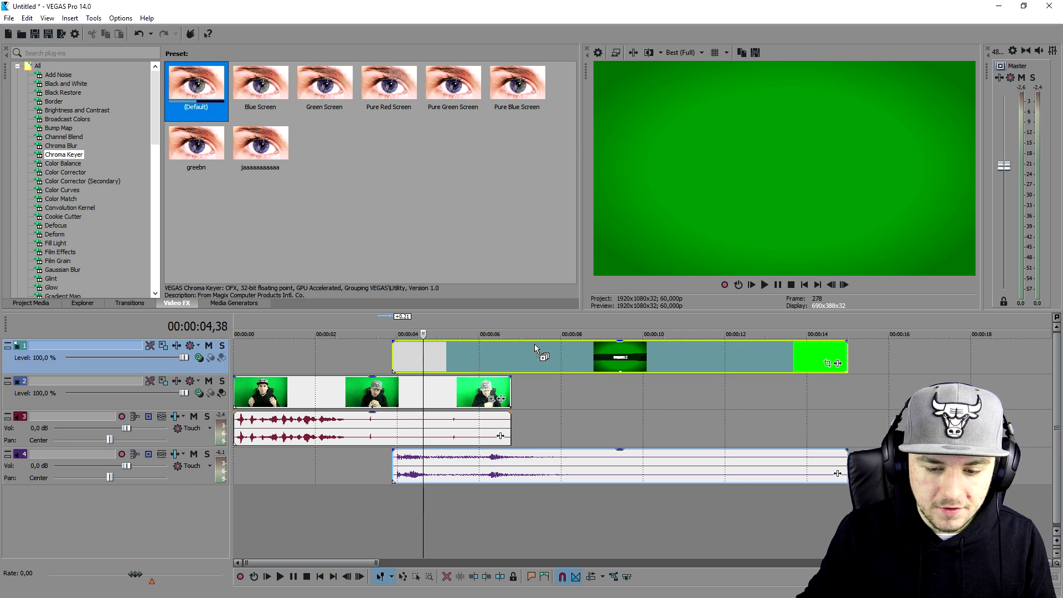
drag(582, 353, 583, 353)
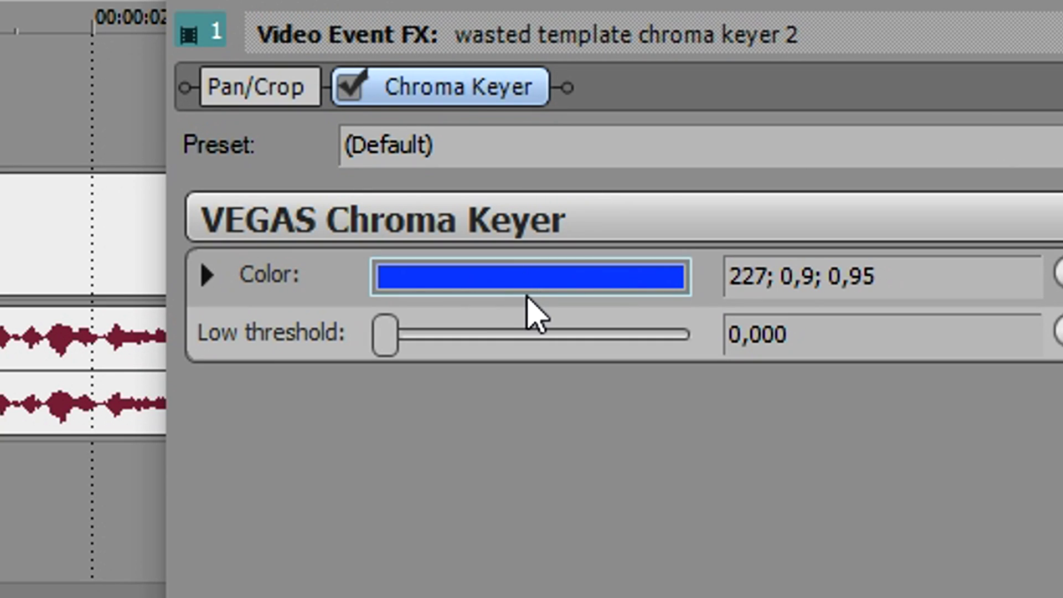
click(527, 295)
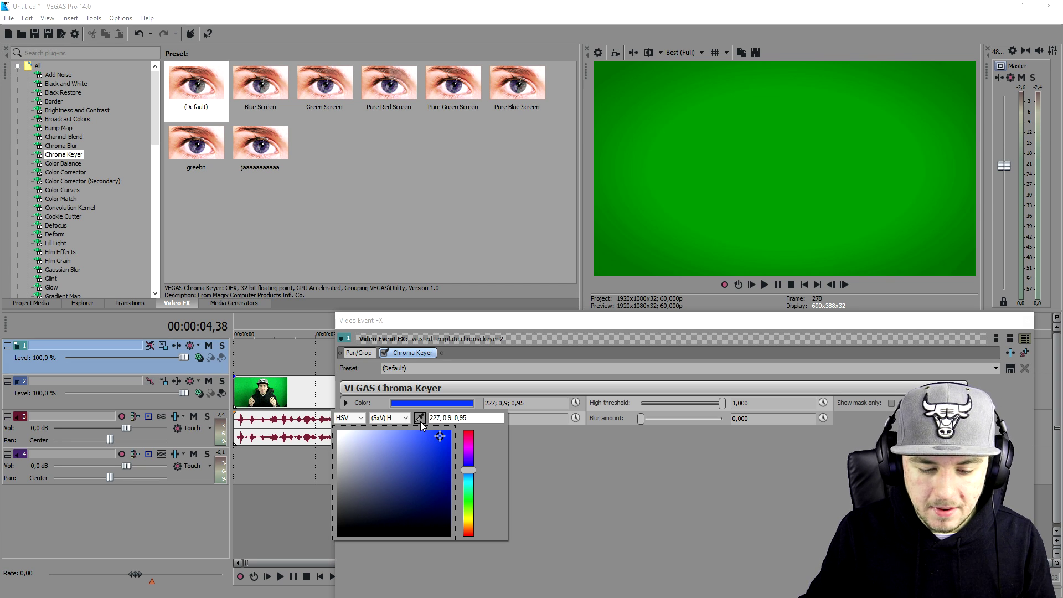
click(420, 422)
click(765, 145)
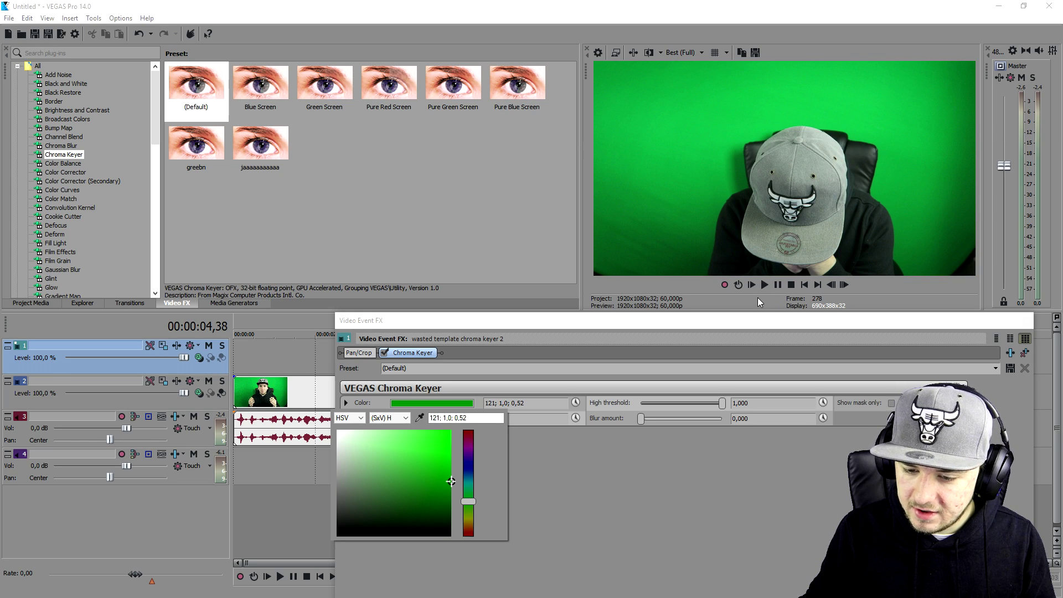
Close the Video Event FX window and play back the keyed overlay.
drag(579, 331, 437, 468)
click(415, 392)
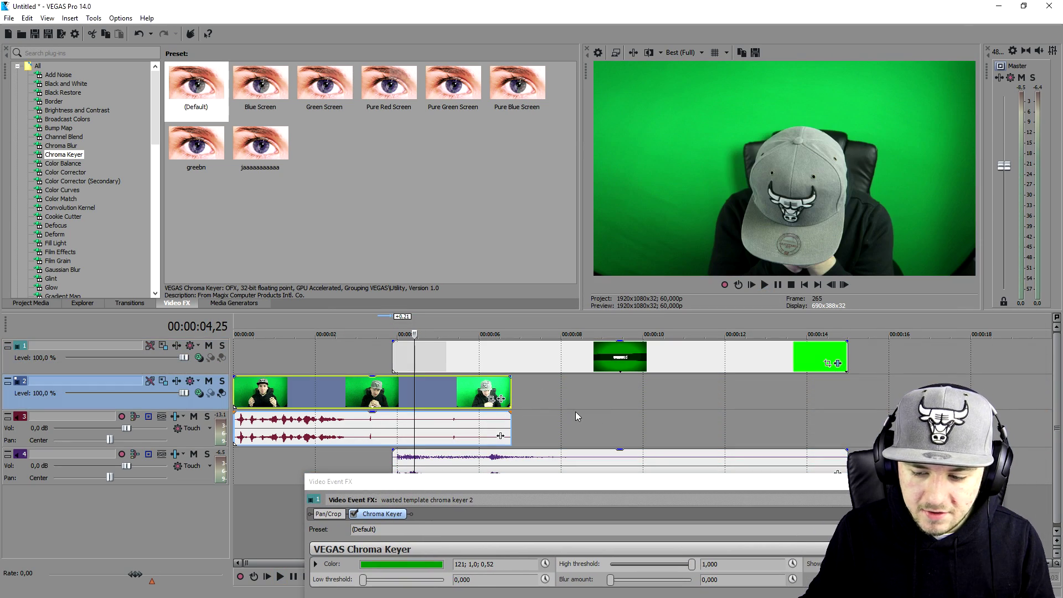
click(864, 481)
key(space)
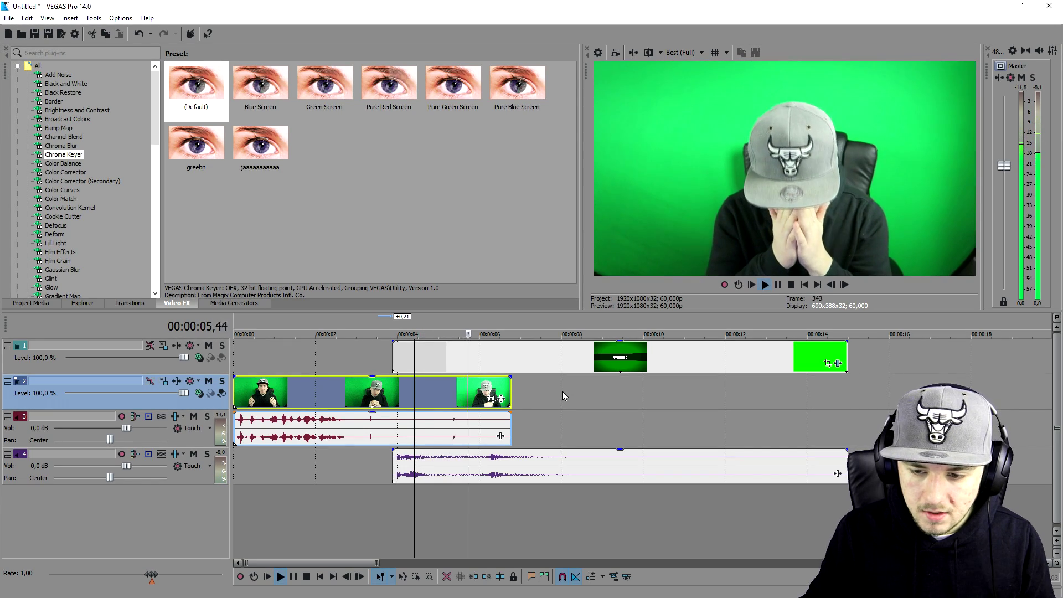
key(space)
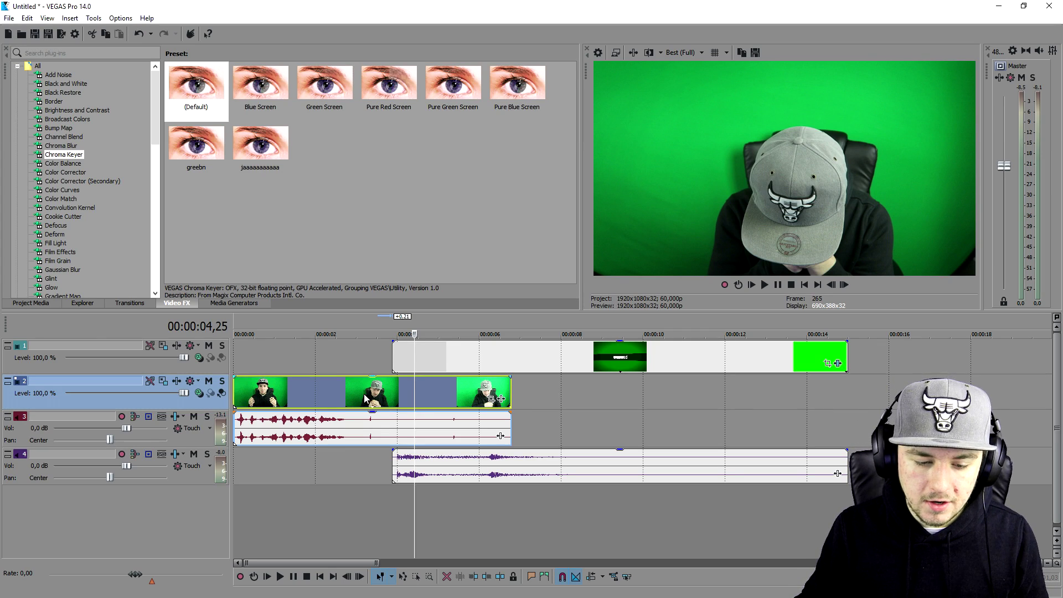
Split the blooper clip at about 3.5 seconds.
click(339, 394)
scroll(545, 389, up, 2)
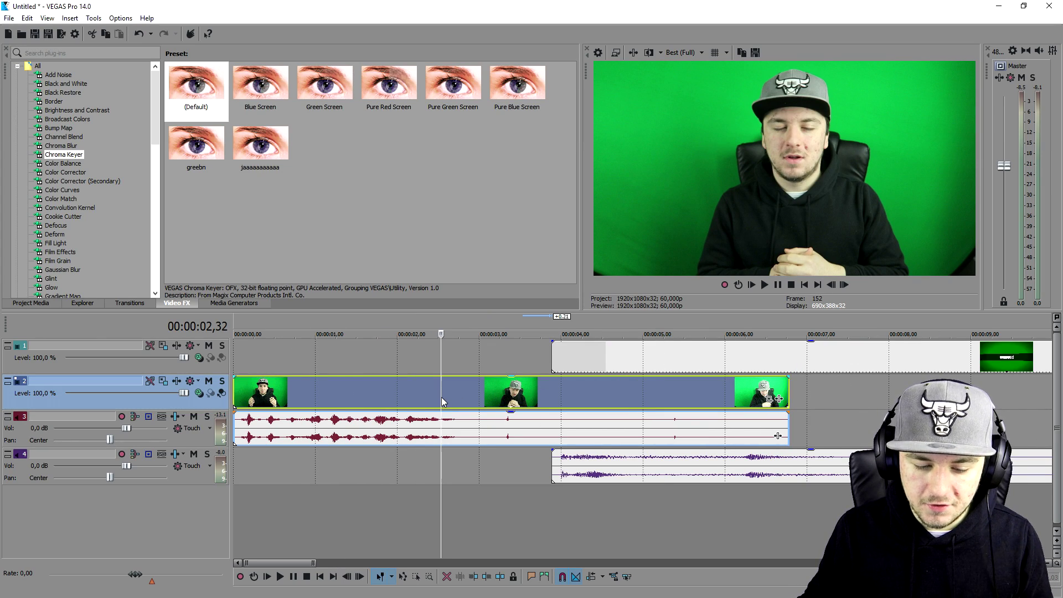
key(space)
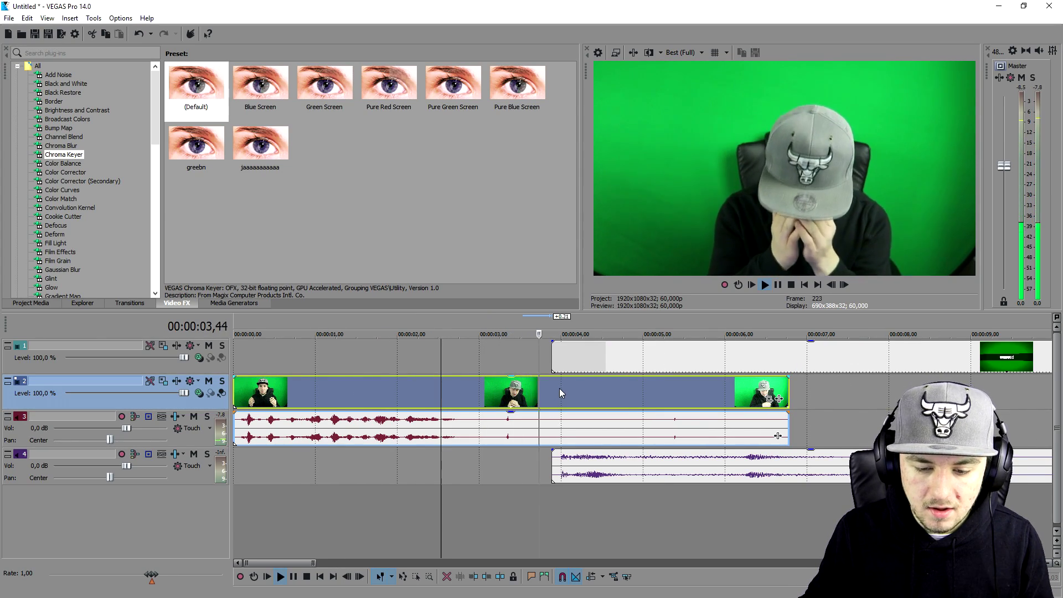
key(Return)
scroll(577, 386, down, 1)
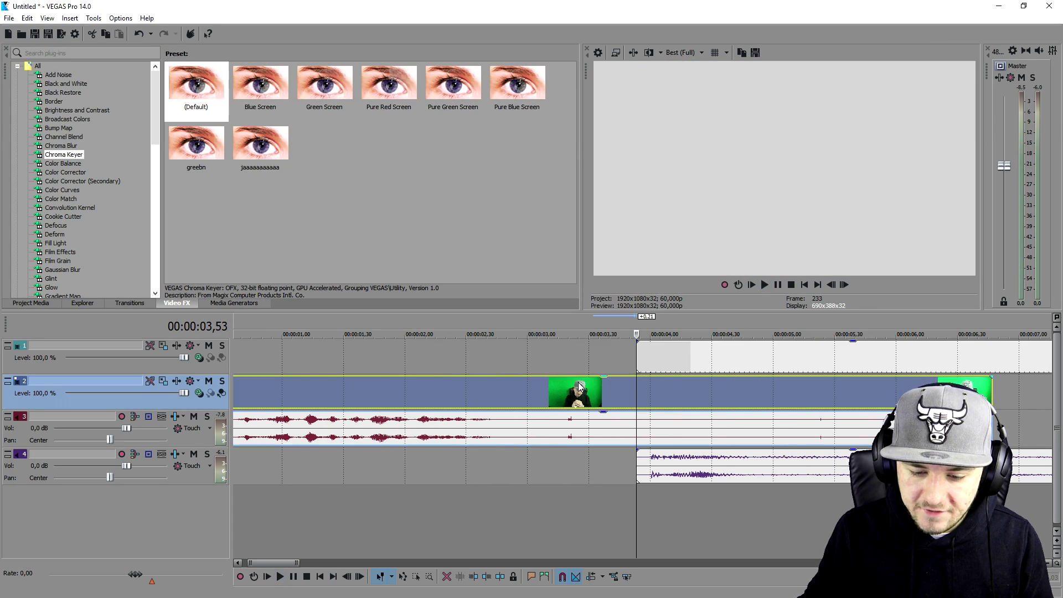
key(s)
Time-stretch the second part to about double length, ending with the wasted clip.
scroll(576, 389, down, 1)
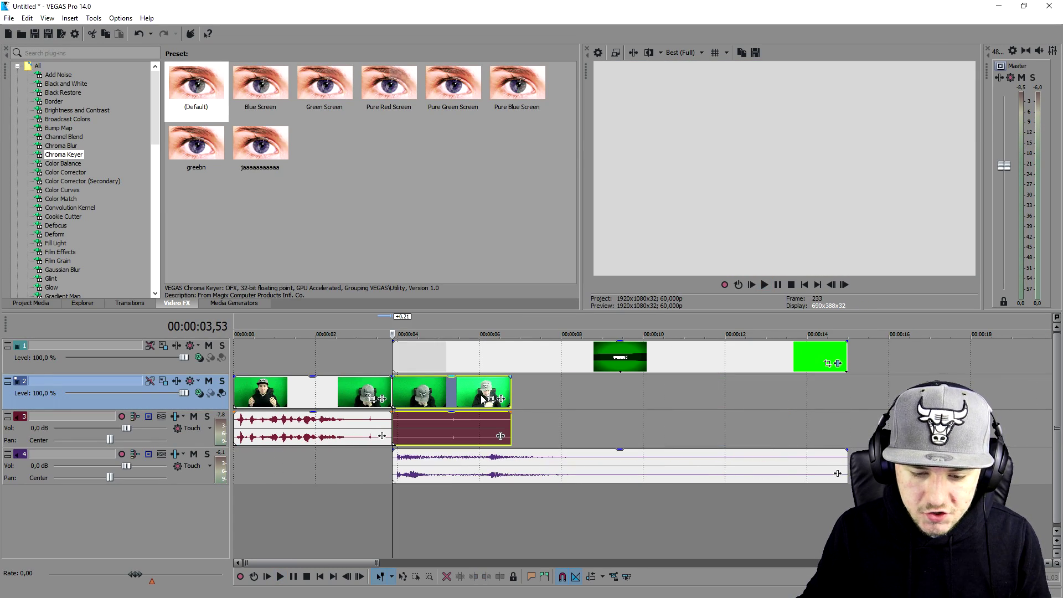
click(476, 400)
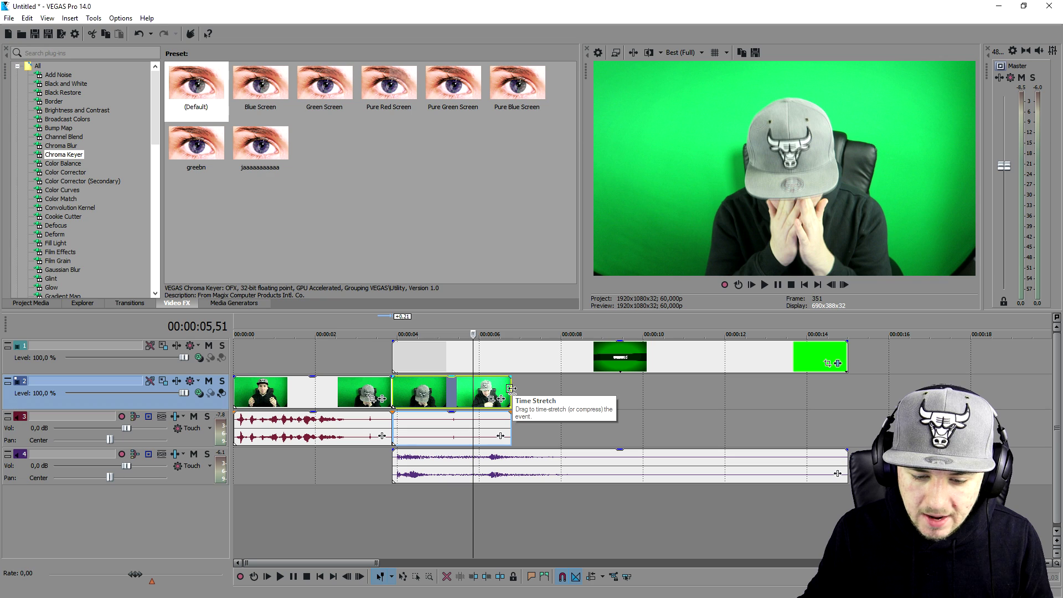
drag(511, 386, 847, 390)
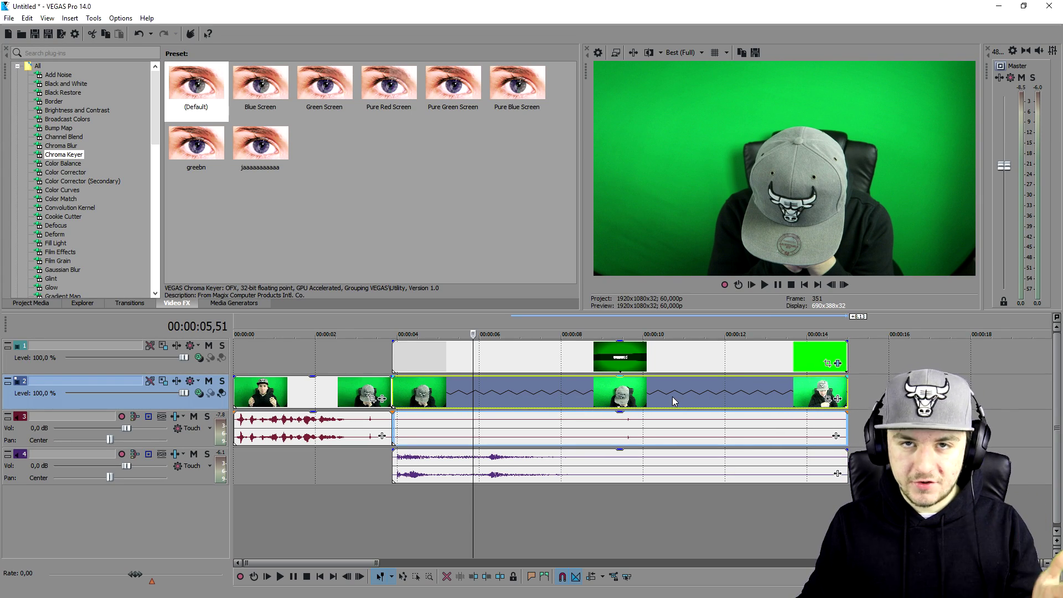
click(66, 84)
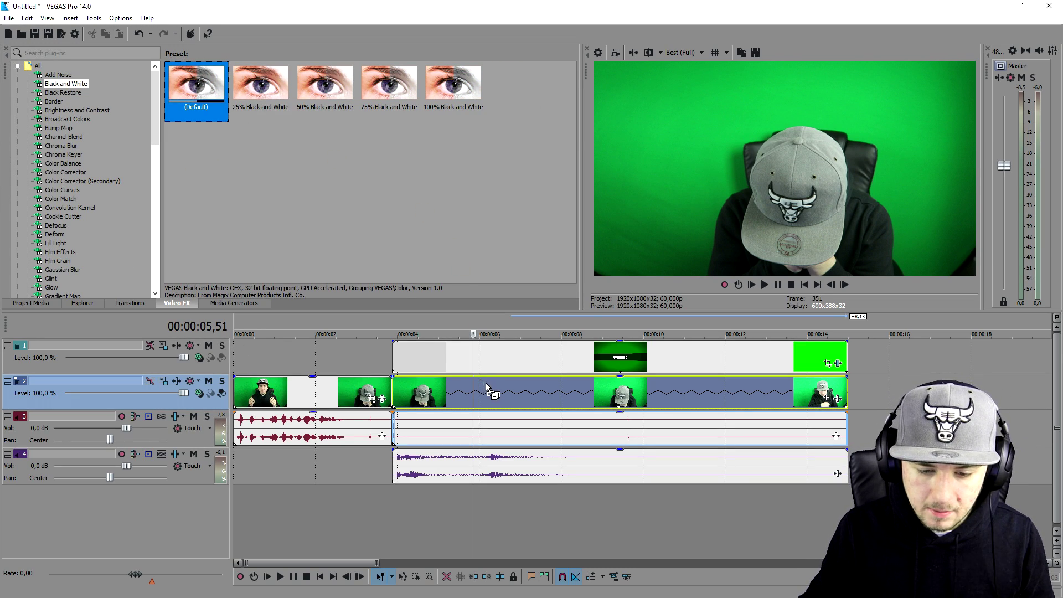
Apply the Black and White Default preset to the stretched blooper section.
drag(507, 391, 510, 392)
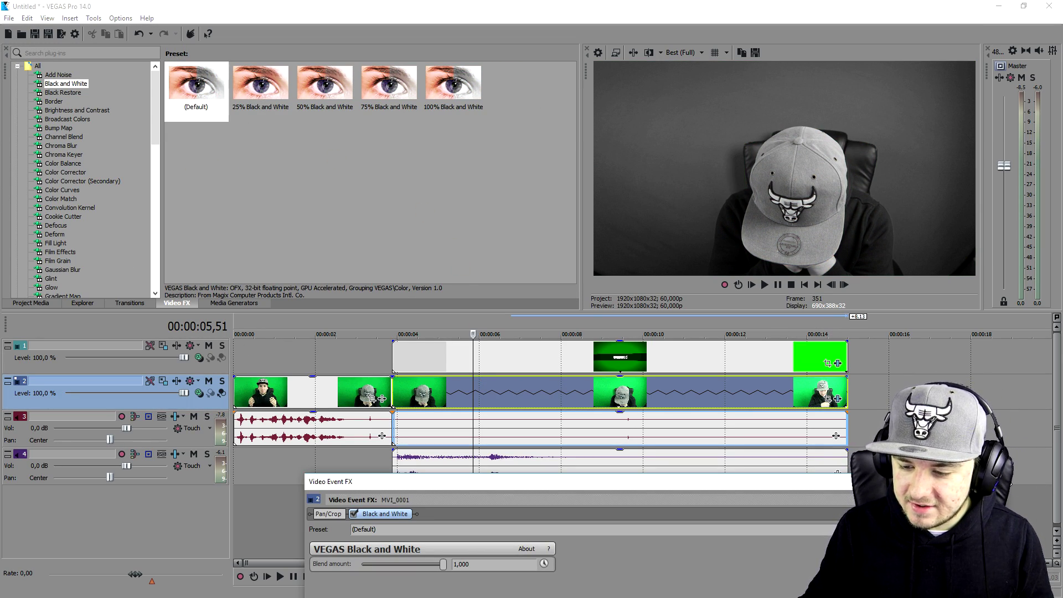
click(870, 482)
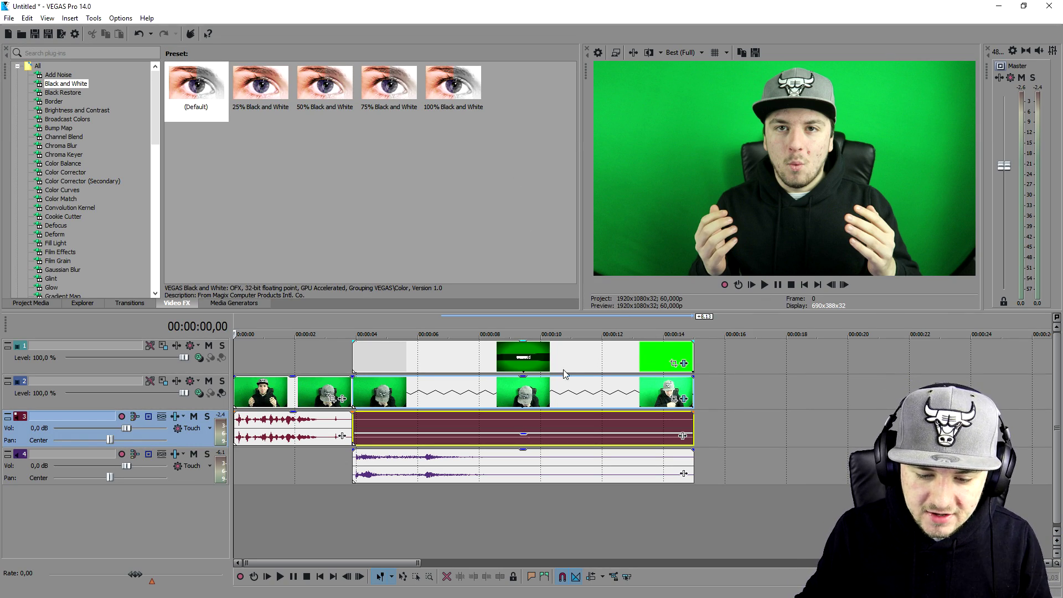
Trim the slowed clip and its audio slightly, and fade out the wasted overlay's end.
click(478, 391)
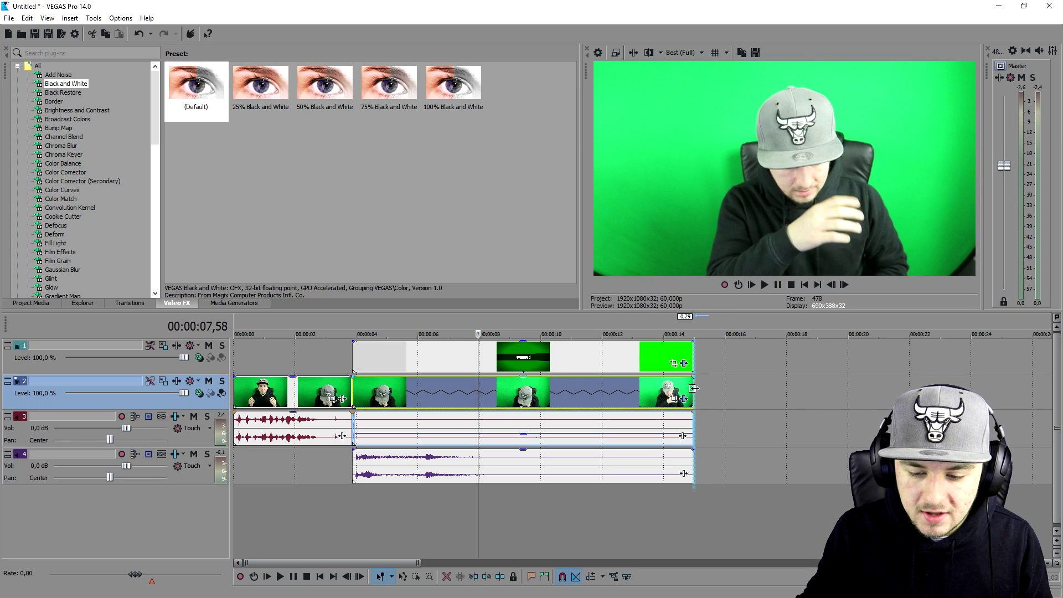
drag(709, 387, 698, 393)
drag(692, 343, 681, 344)
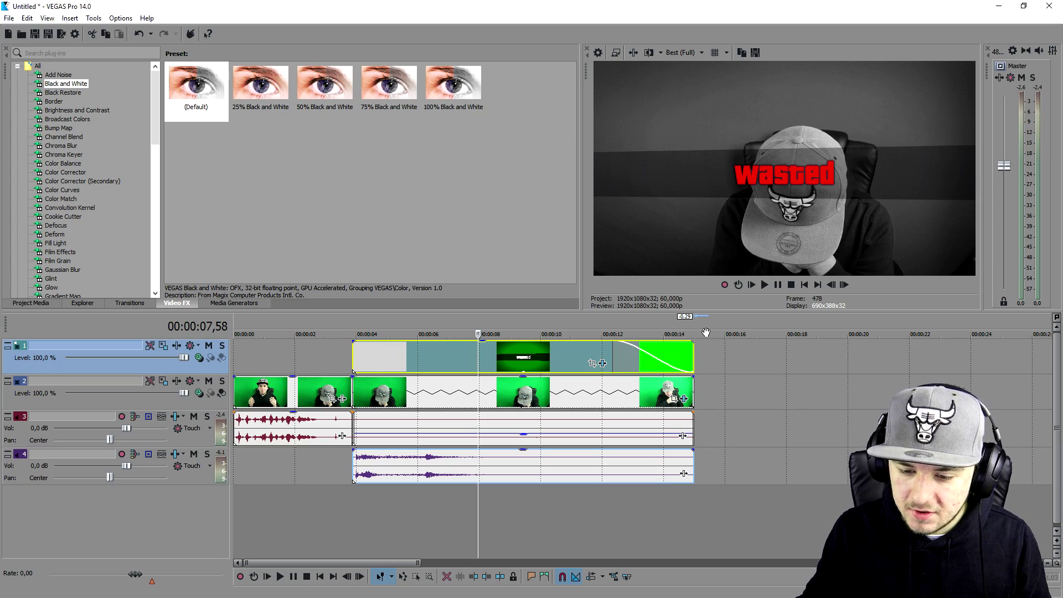
key(End)
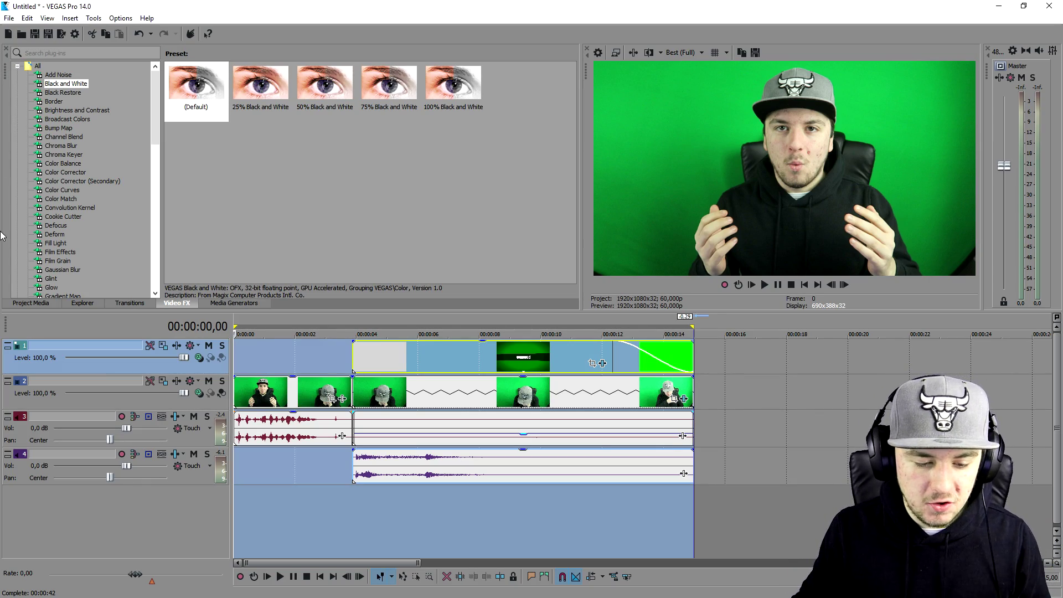
scroll(257, 329, up, 2)
scroll(435, 332, up, 2)
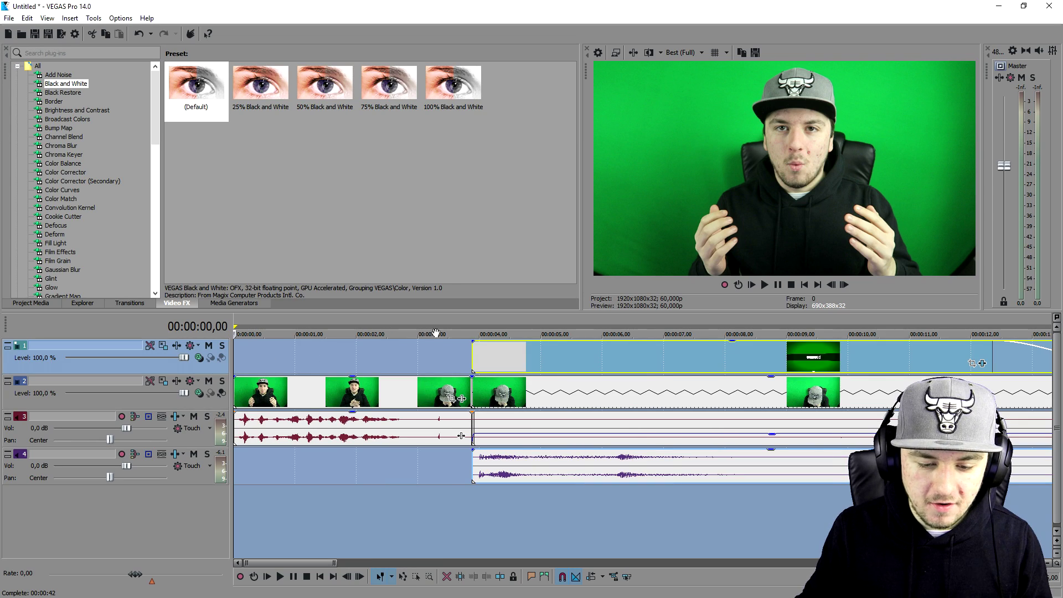
click(486, 327)
scroll(523, 325, down, 2)
click(511, 329)
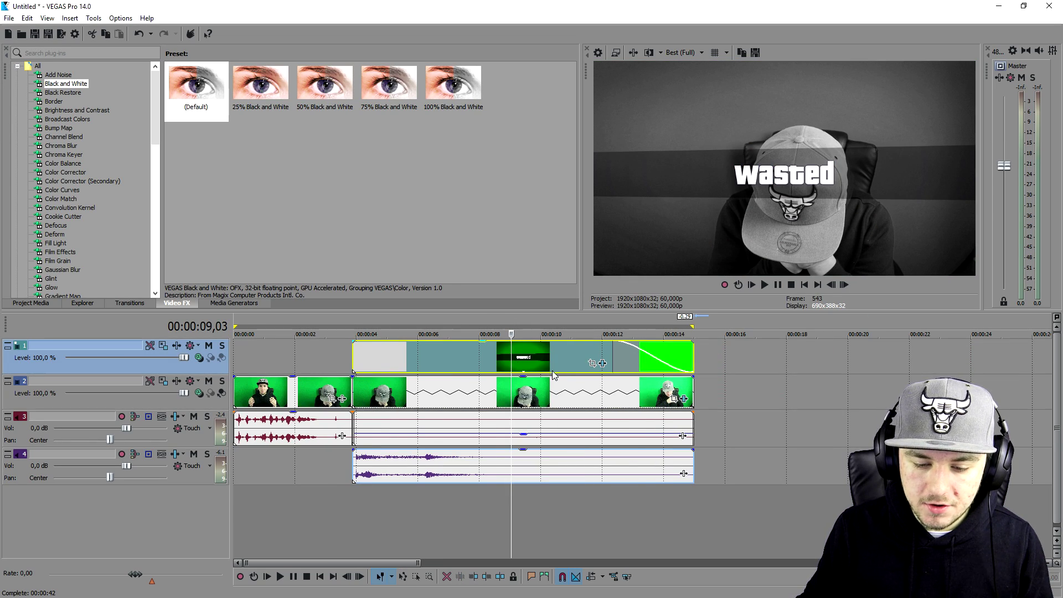
drag(515, 363, 600, 360)
drag(500, 351, 357, 355)
scroll(413, 363, up, 2)
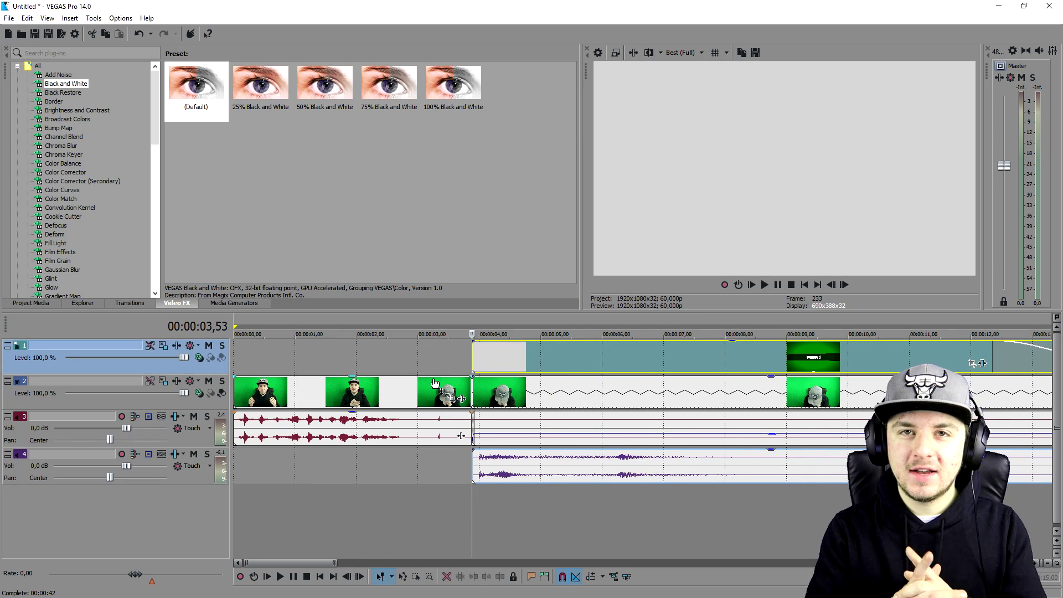